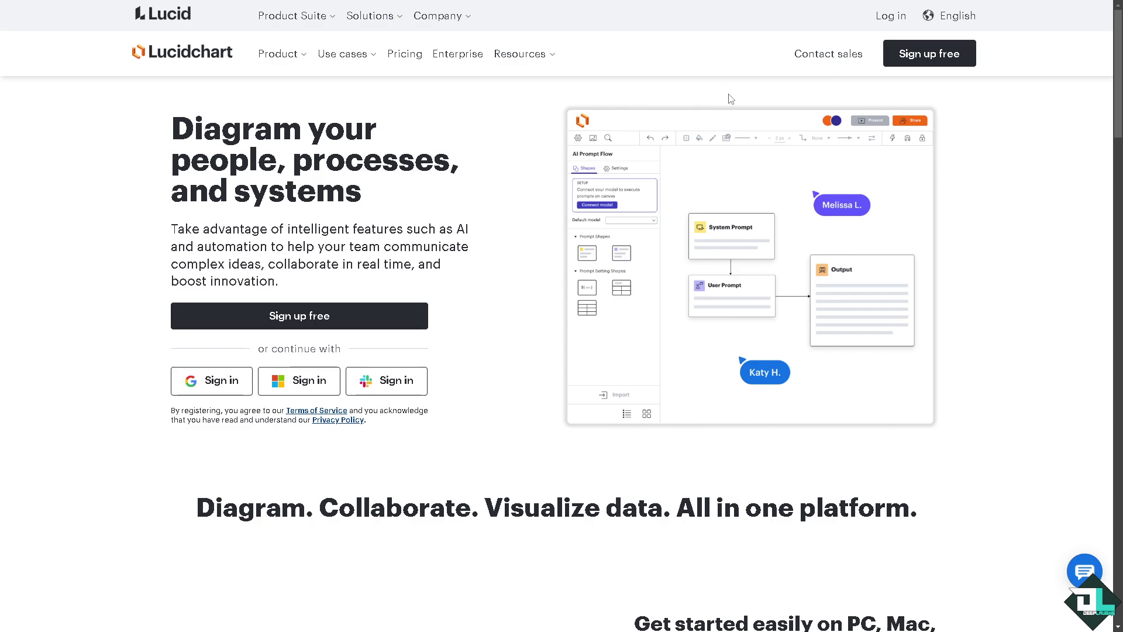
- Go to the free sign-up page and view the Bundle & save plans and their prices
left_click(907, 61)
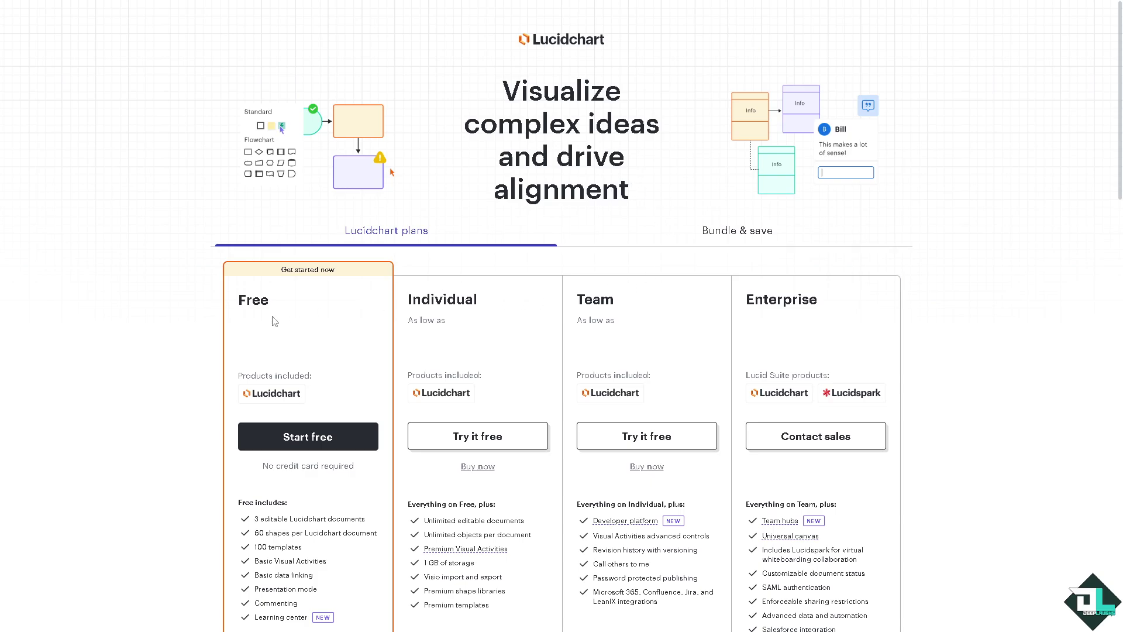
left_click(759, 238)
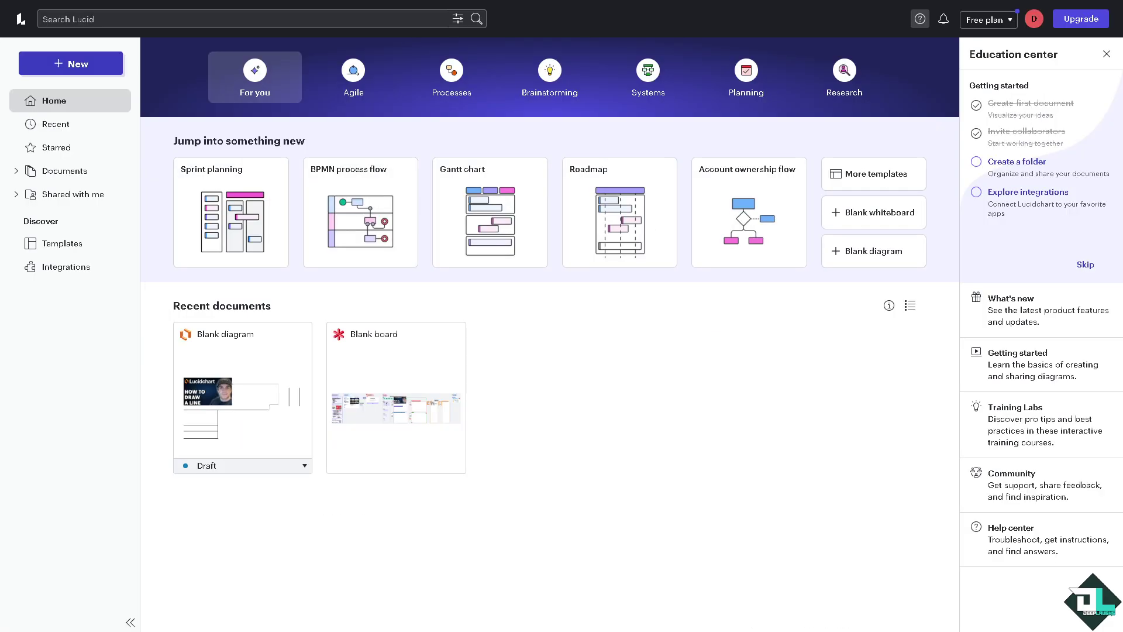
- Create a new blank Lucidchart document via New > Lucidchart > Blank document
left_click(91, 66)
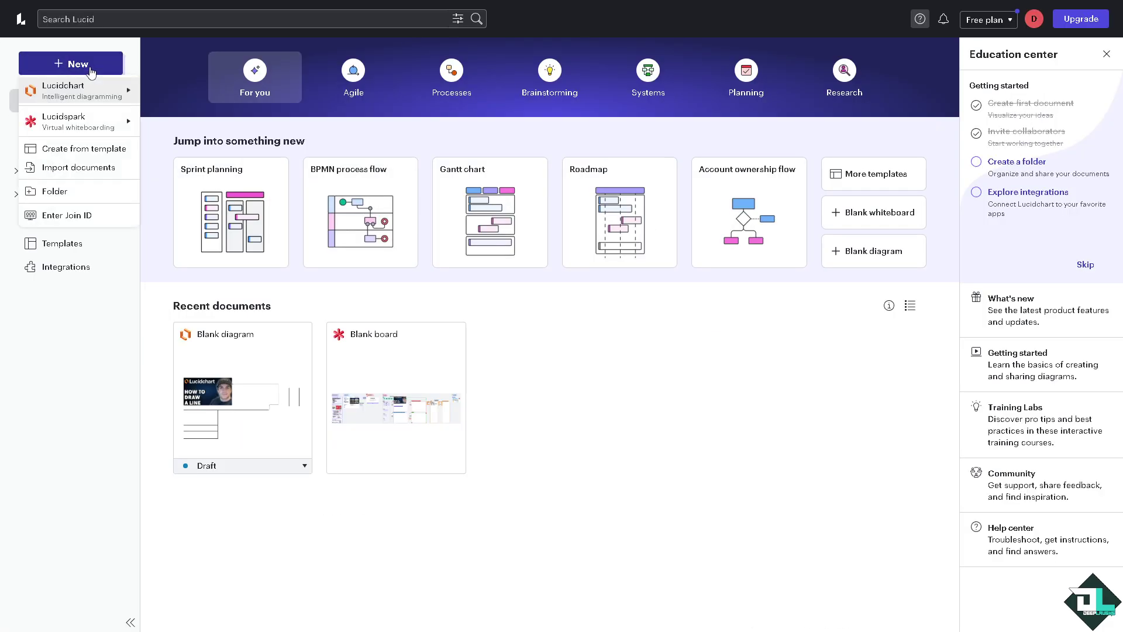
mouse_move(120, 91)
left_click(173, 91)
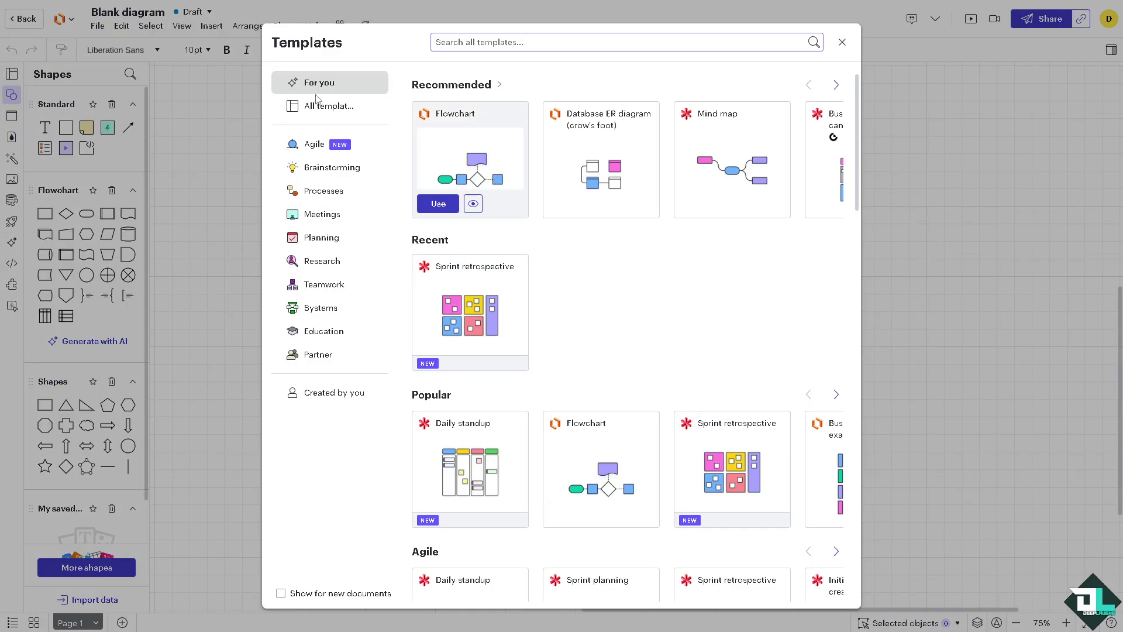
mouse_move(485, 320)
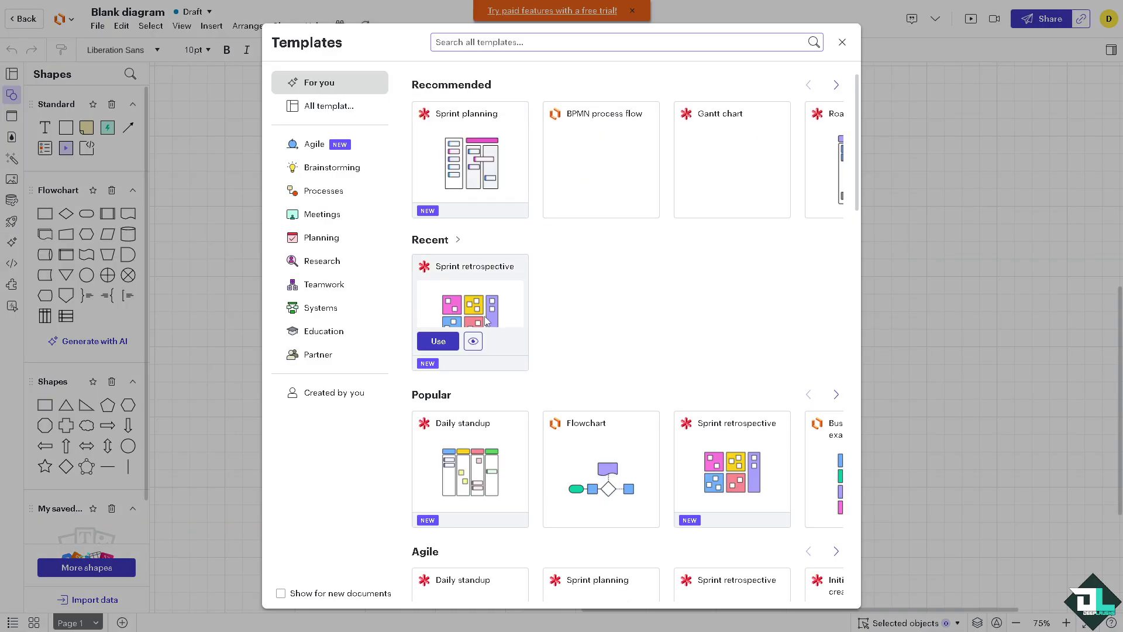
mouse_move(592, 451)
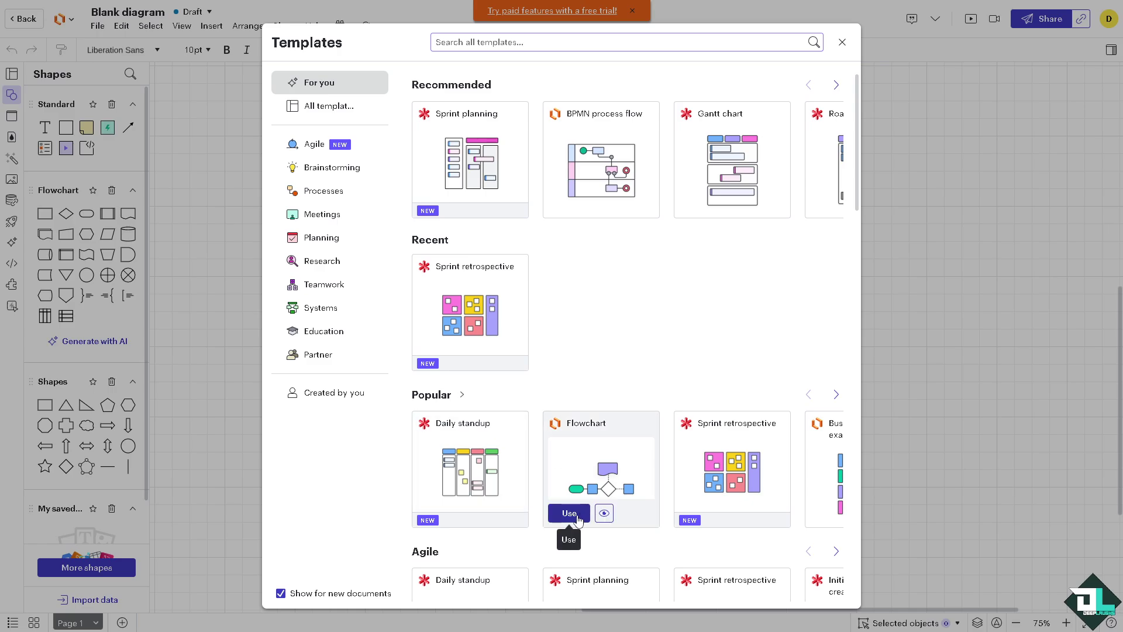
- Close the Templates gallery and rename the diagram to 'How to Save Lucidchart File'
left_click(843, 43)
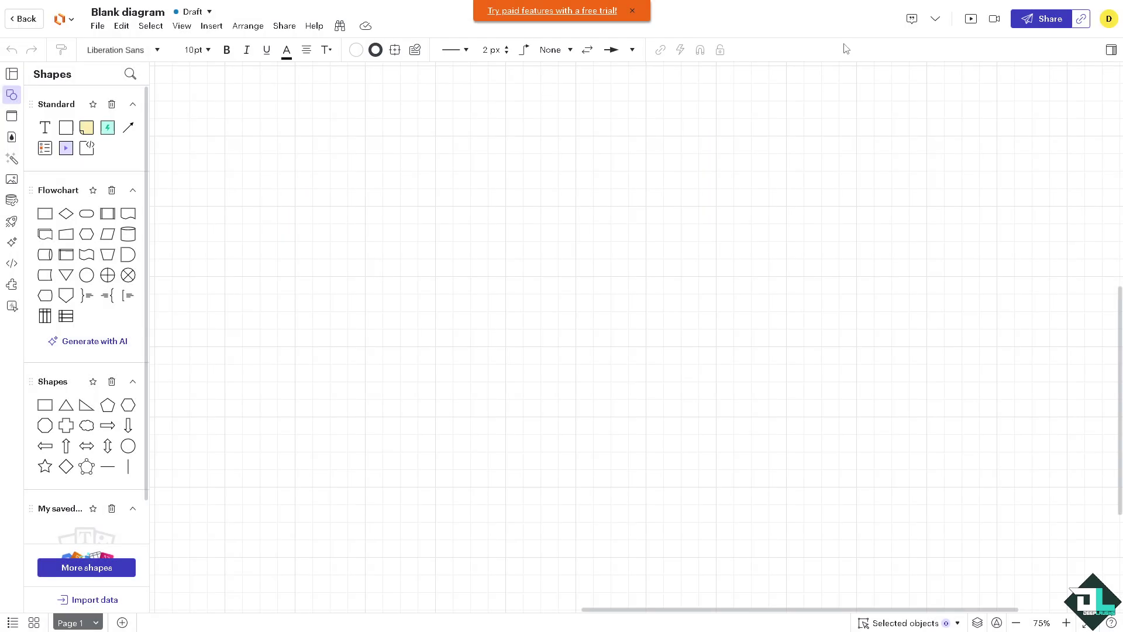
left_click(128, 12)
type("How to Save Lucidchart File")
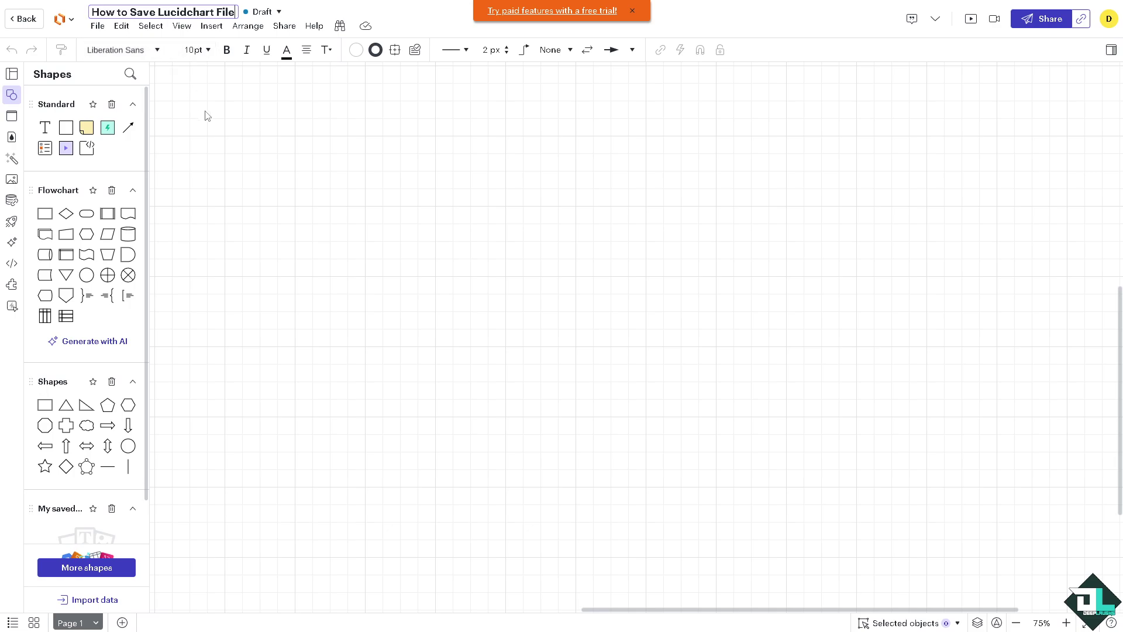
left_click(225, 121)
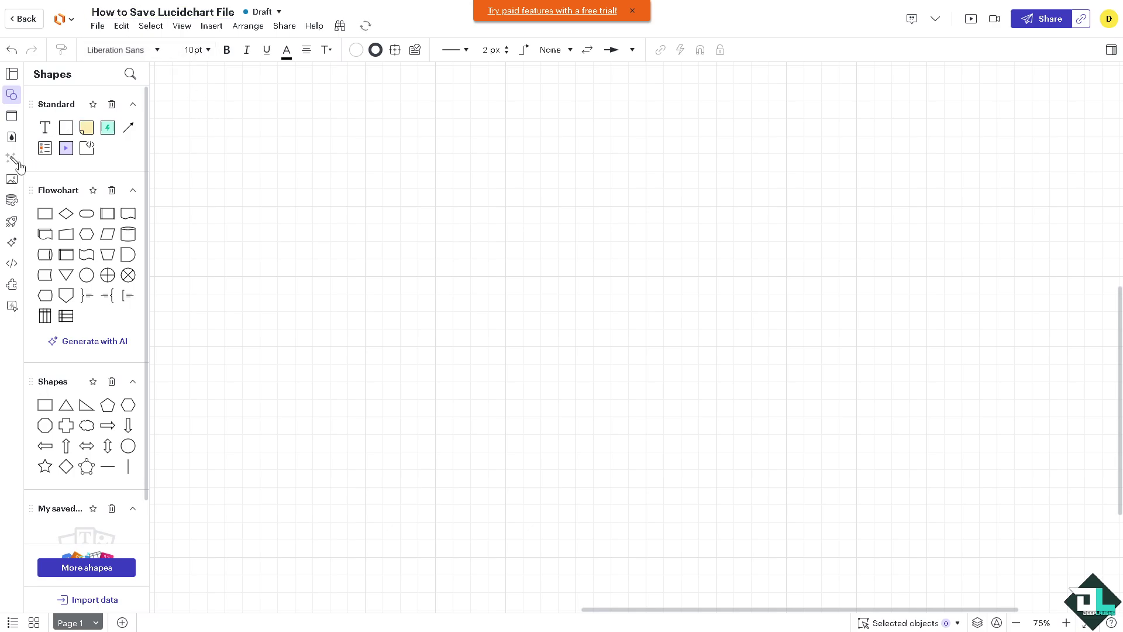
- Import the HOW TO SAVE FILE thumbnail image and drag it lower on the canvas
left_click(12, 179)
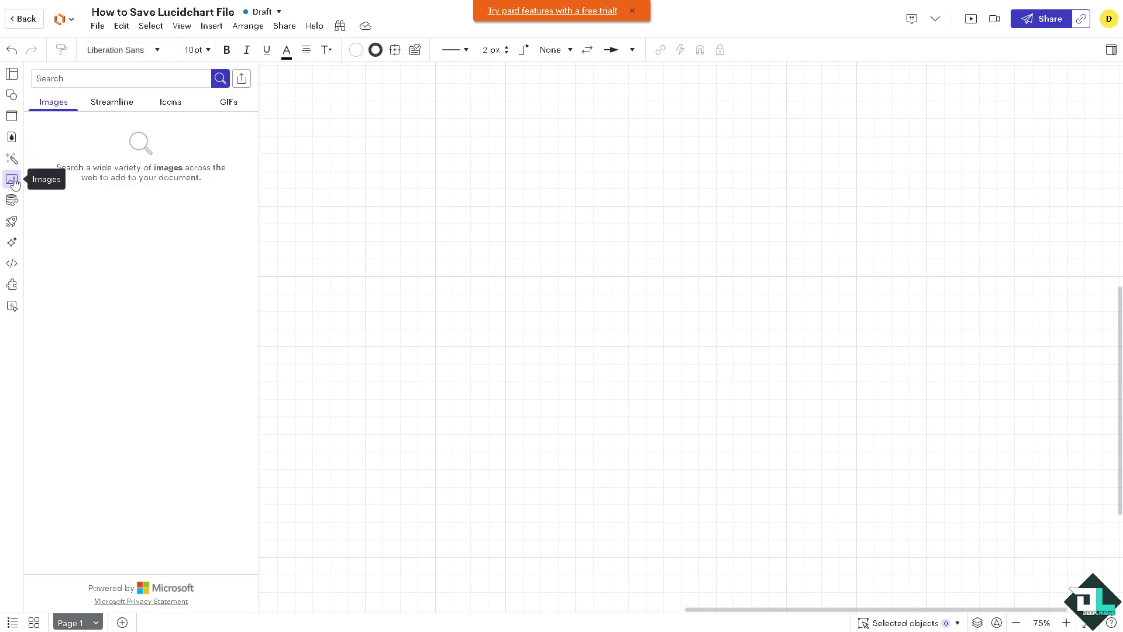
left_click(242, 81)
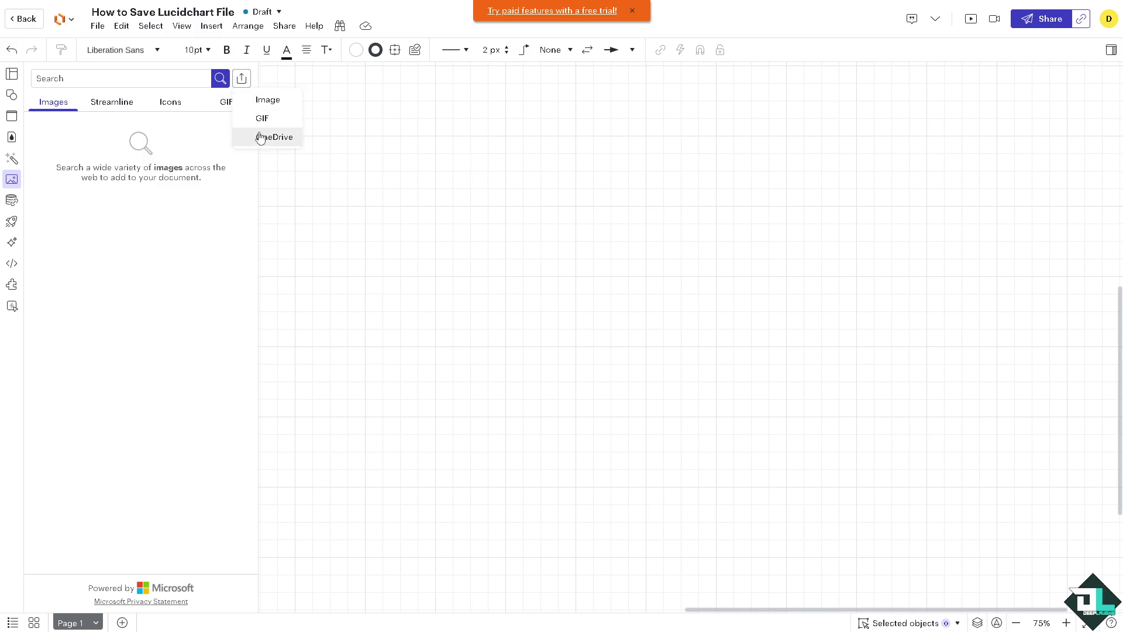
left_click(268, 100)
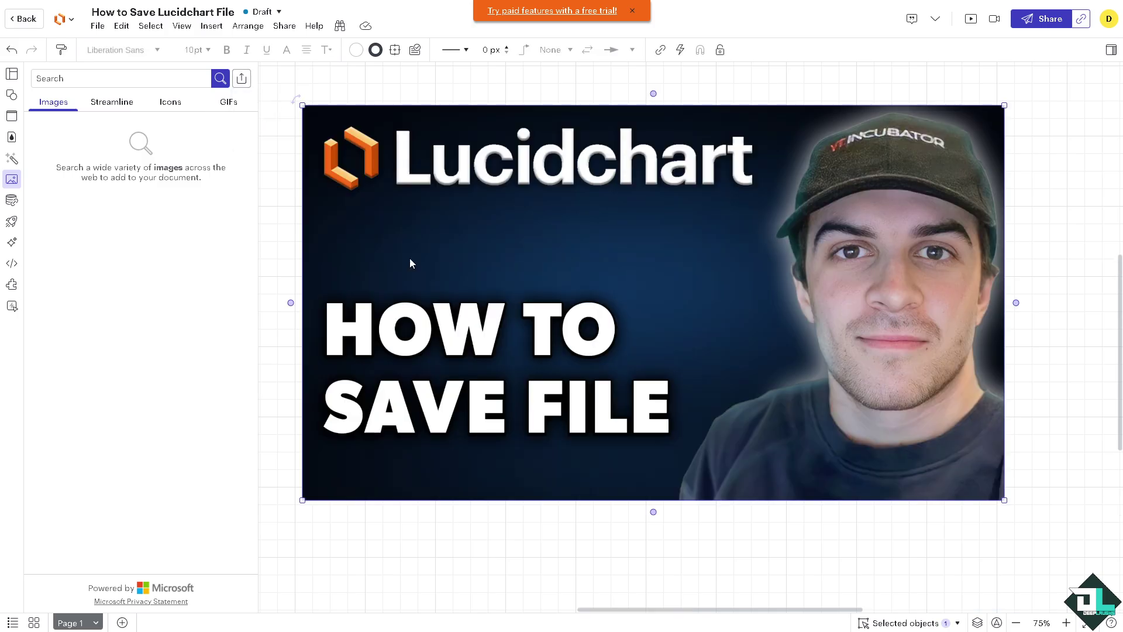
left_click_drag(487, 195, 470, 271)
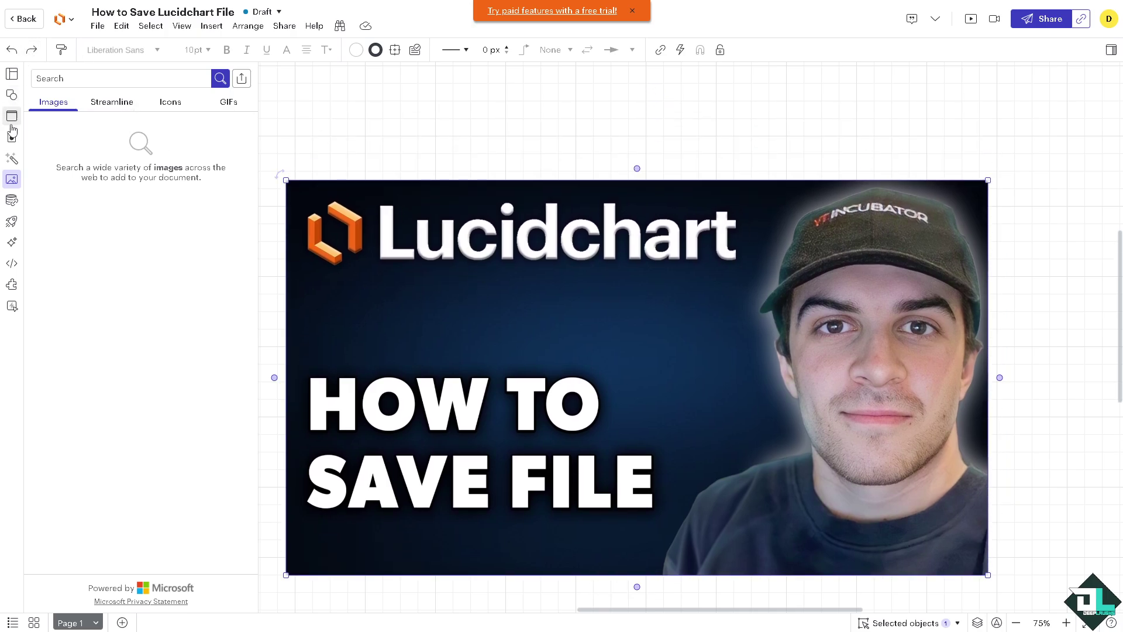
- Add a text box above the image and paste in the title wording
left_click(13, 97)
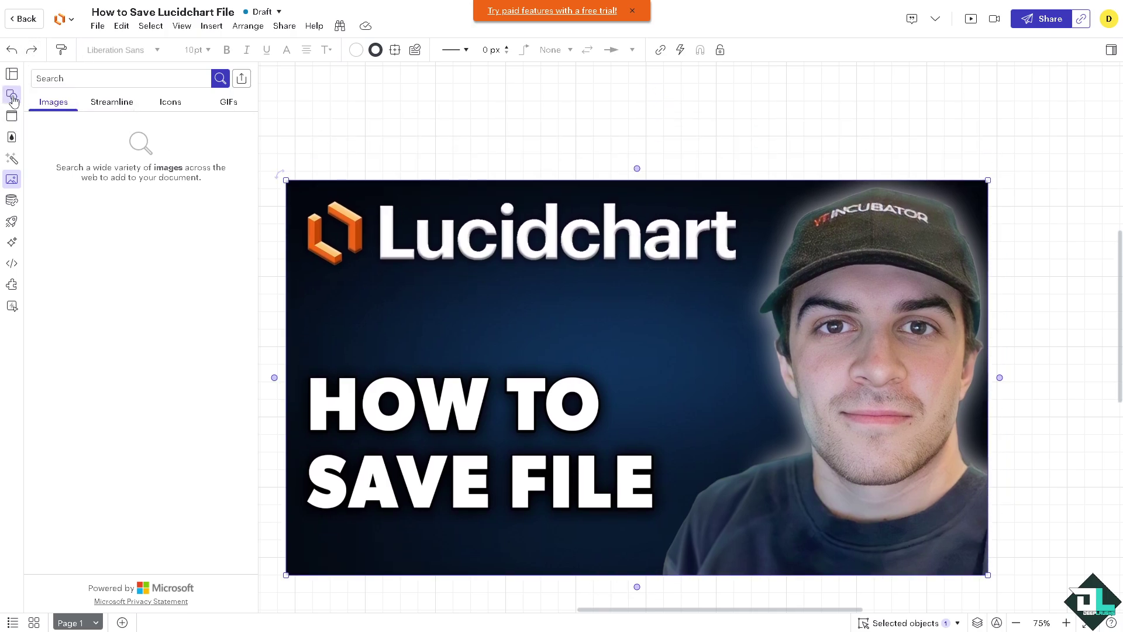
left_click(45, 127)
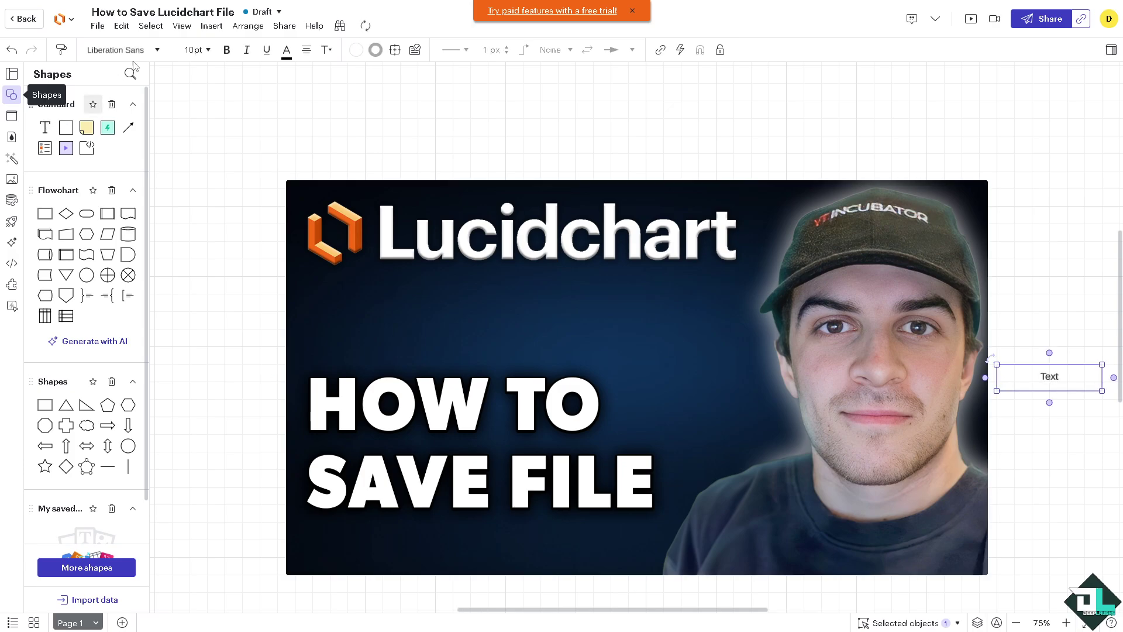
left_click(382, 118)
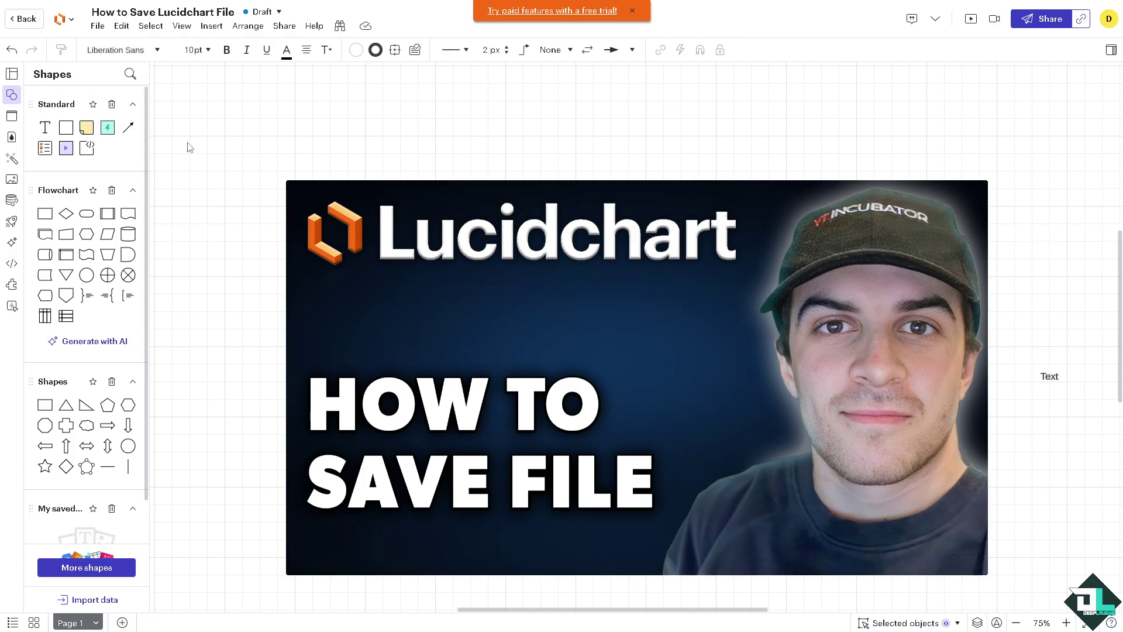
left_click(45, 127)
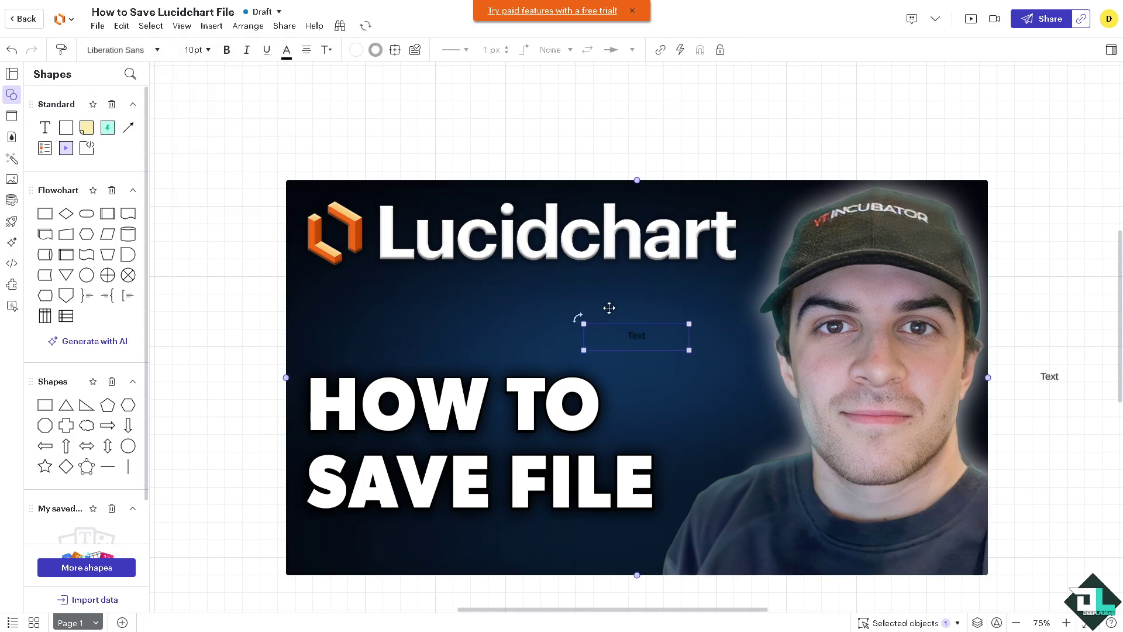
left_click_drag(638, 332, 760, 154)
double_click(421, 110)
type("How to Save Lucidchart File")
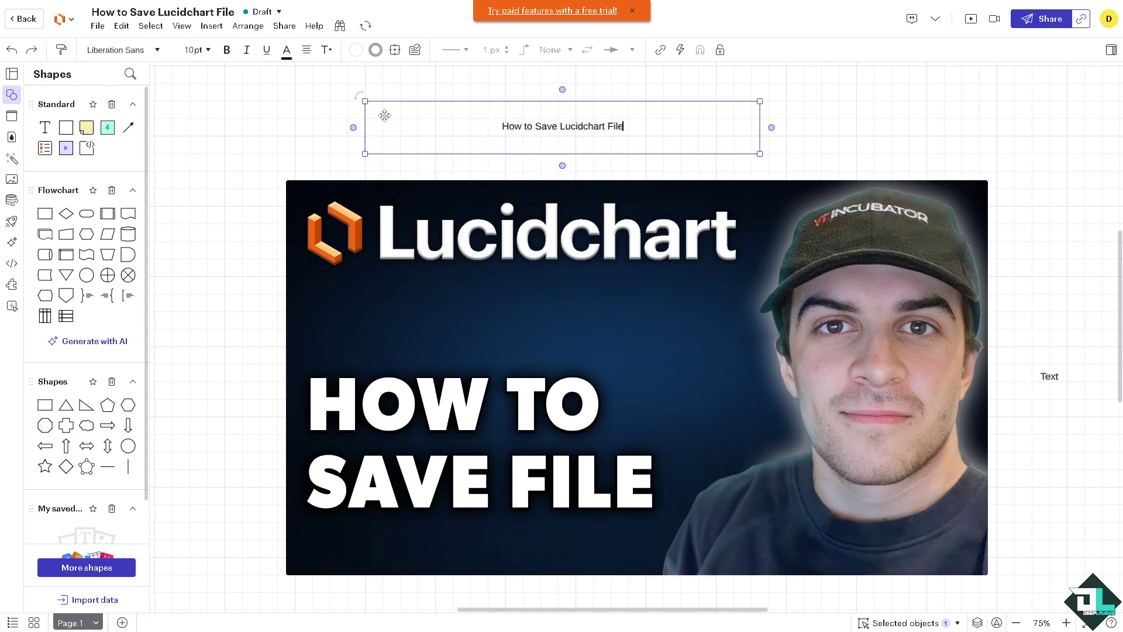
- Set the title to 72pt and widen it onto two lines at the page top
key("ctrl+a")
left_click(209, 51)
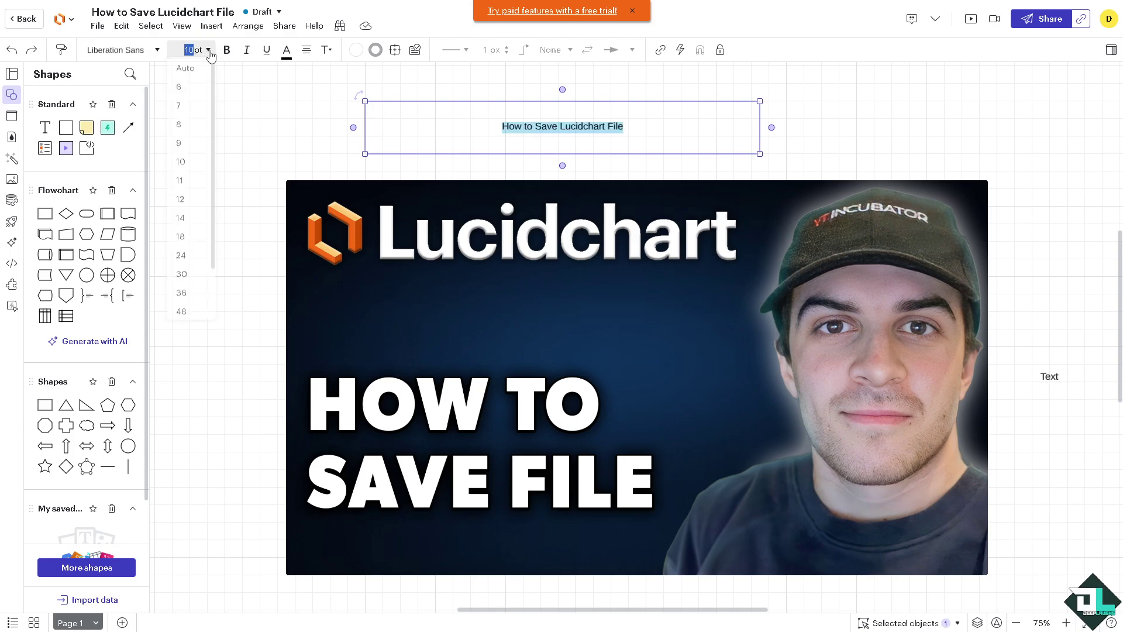
scroll(190, 193, "down", 1)
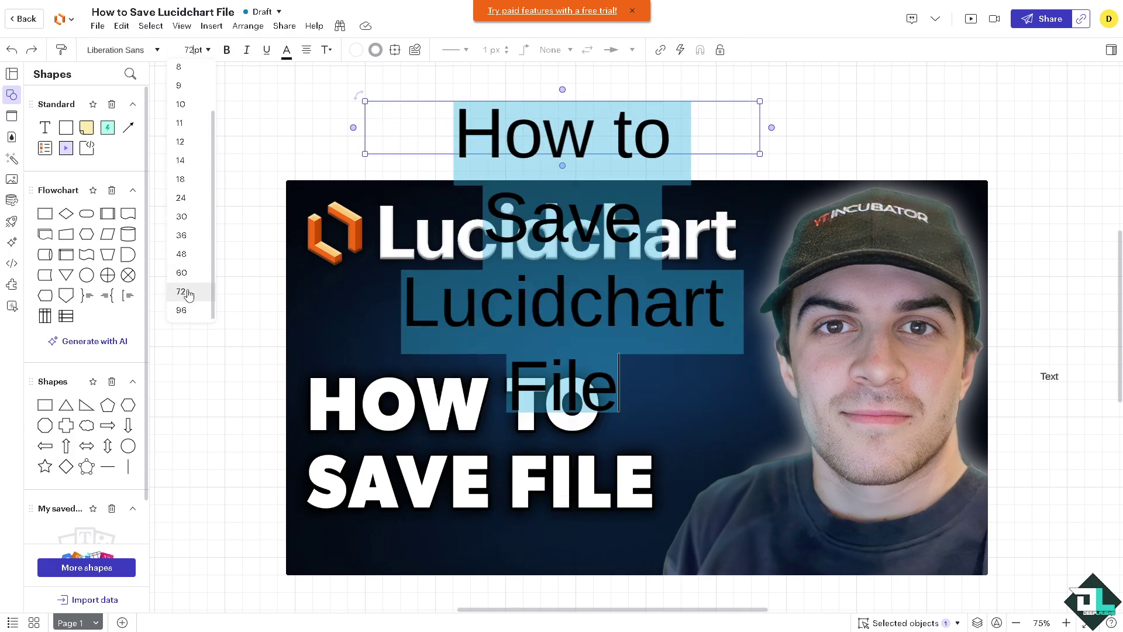
left_click(187, 293)
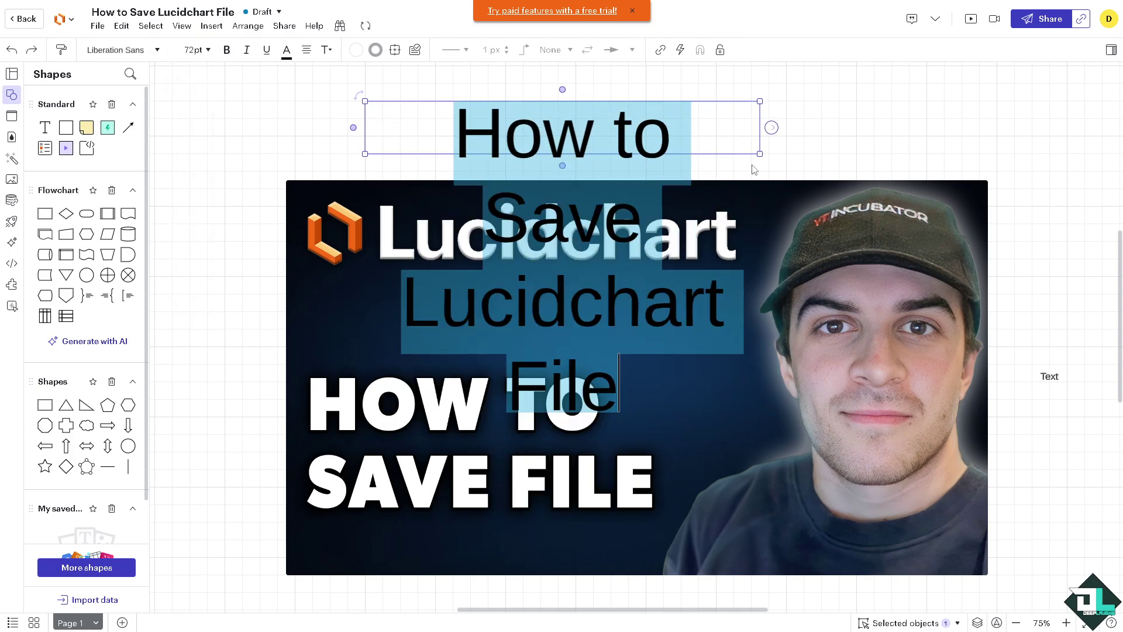
left_click_drag(760, 153, 943, 134)
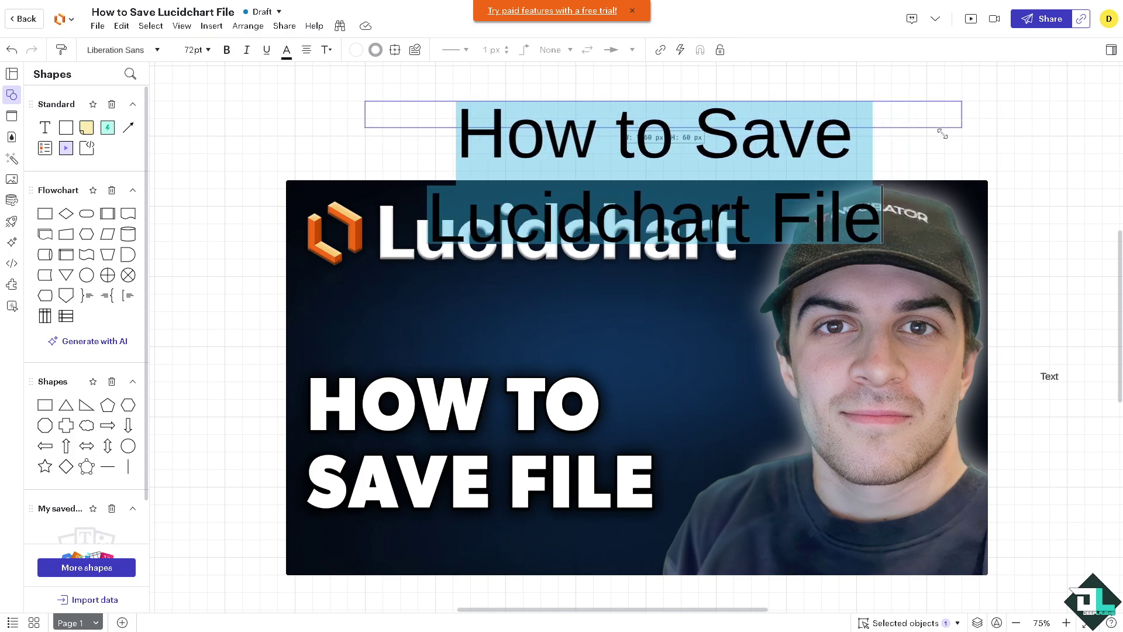
left_click_drag(739, 174, 712, 148)
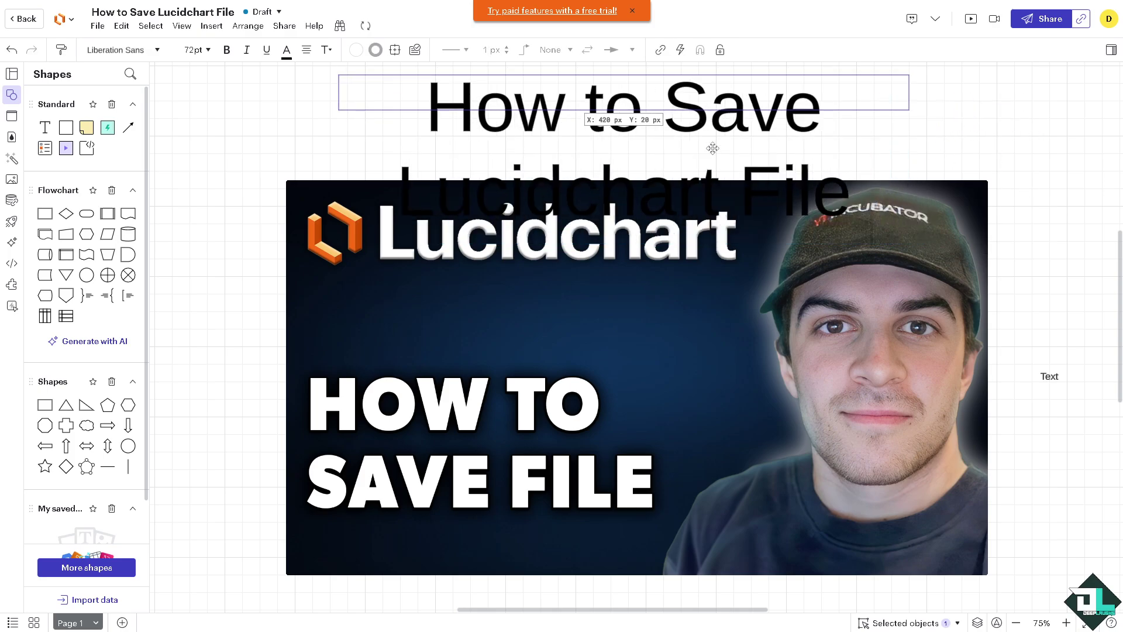
- Resize the thumbnail to 1380×776, shift it under the title, and close the trial banner
left_click(764, 296)
left_click_drag(988, 181, 890, 277)
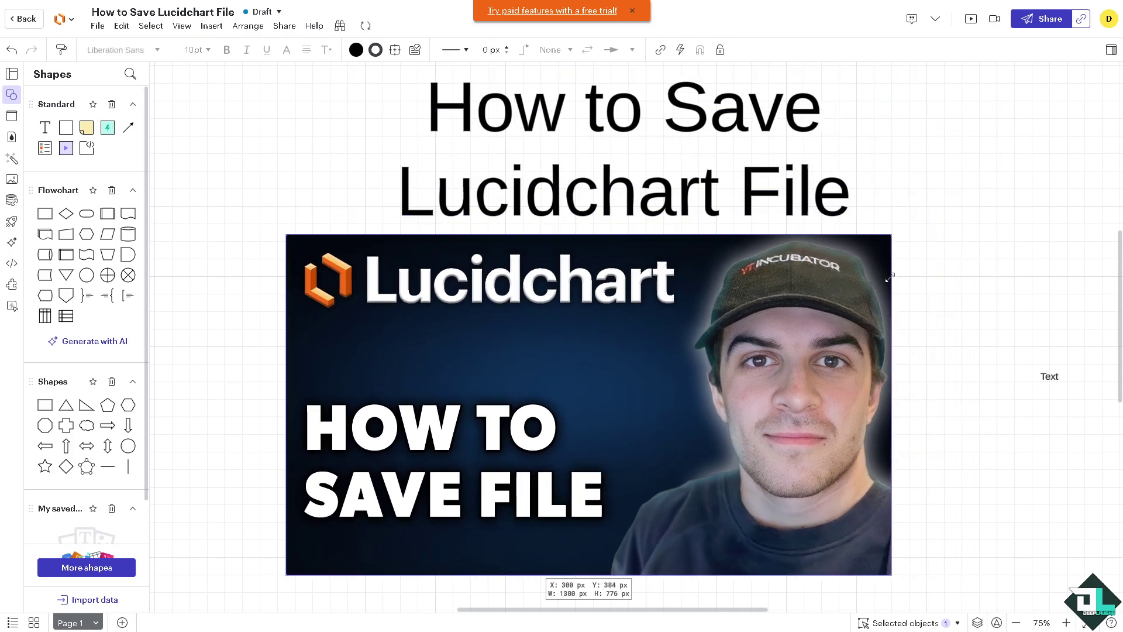
left_click_drag(726, 307, 754, 307)
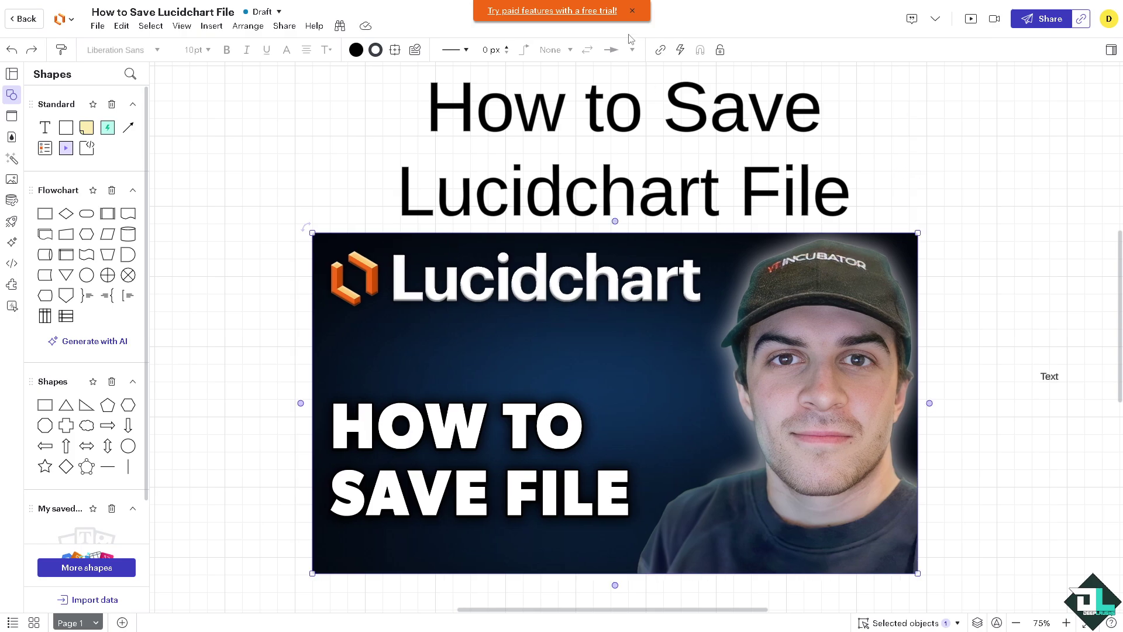
left_click(633, 11)
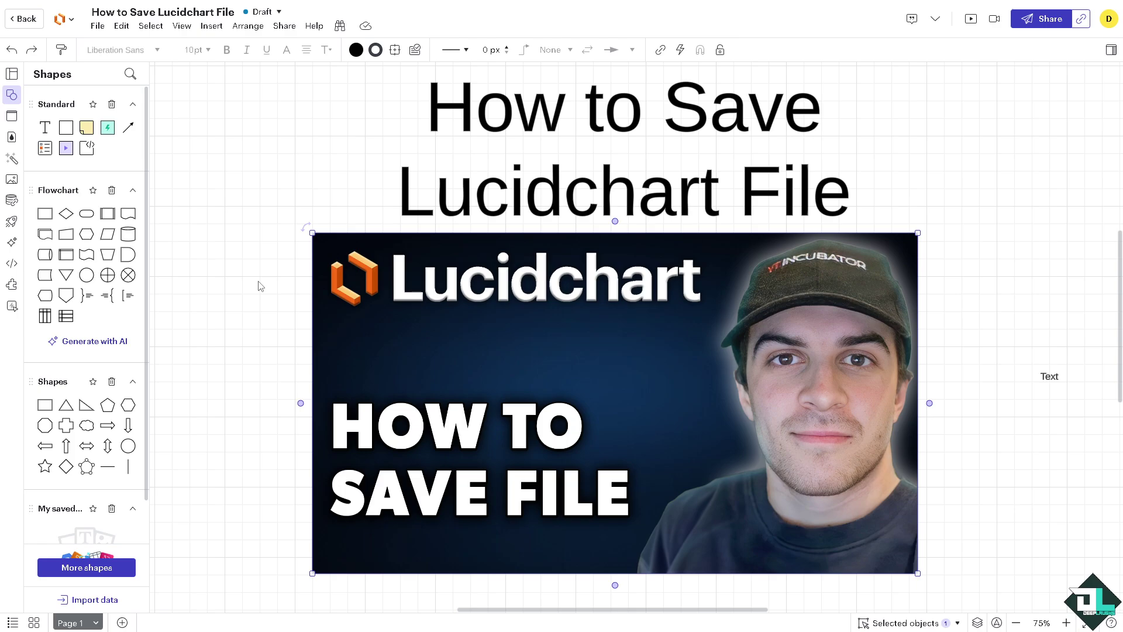
- Deselect the image and save the document from the File menu
left_click(257, 257)
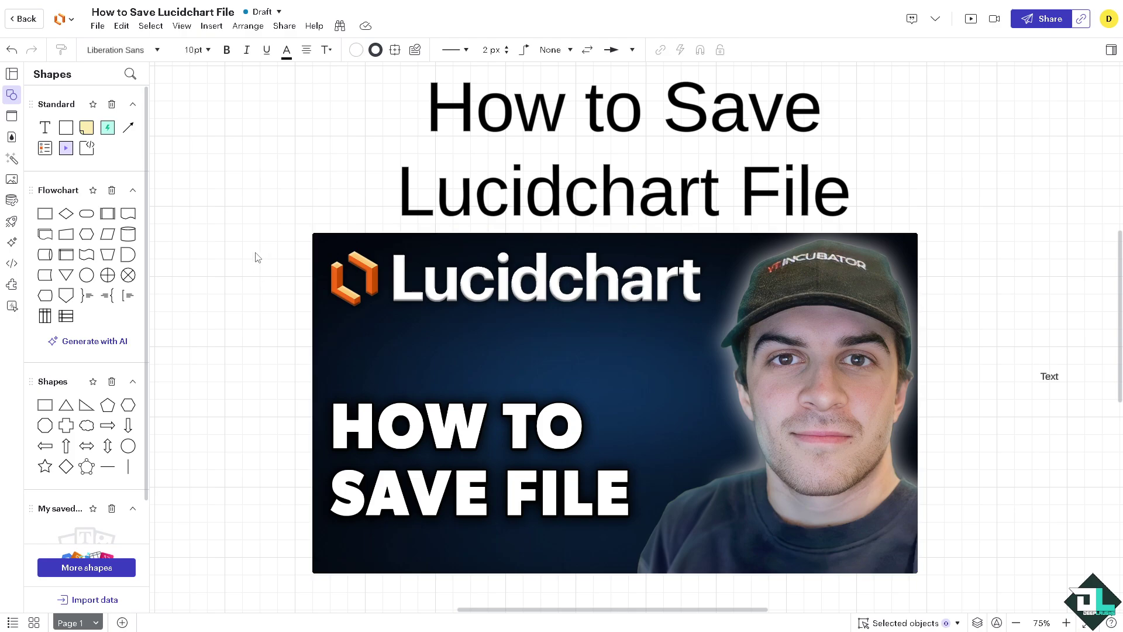
left_click(98, 26)
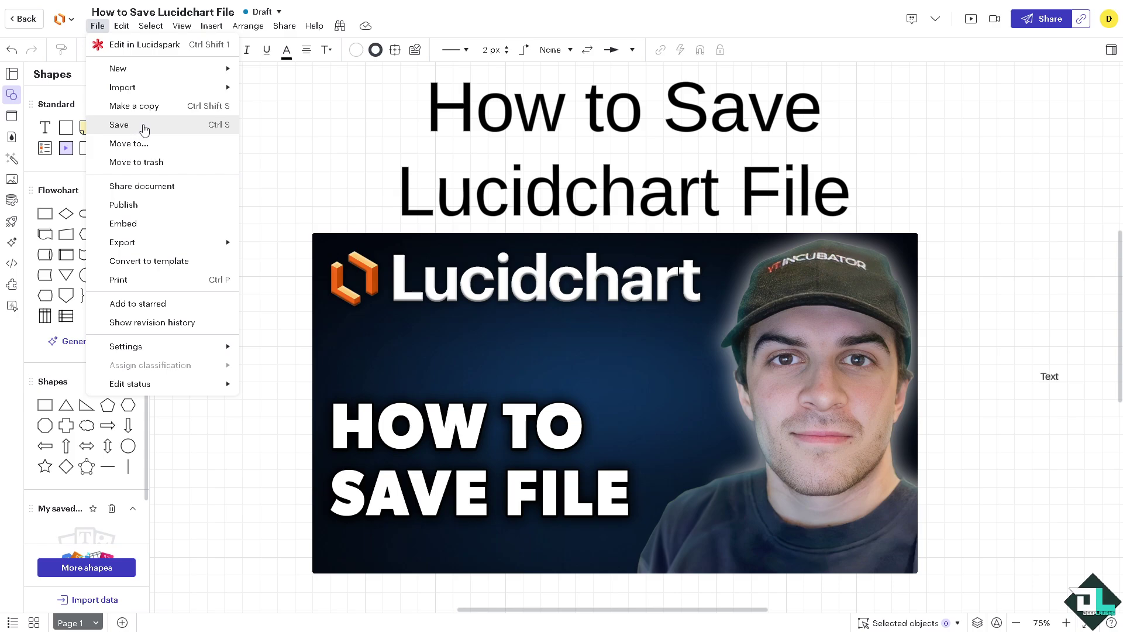
left_click(323, 147)
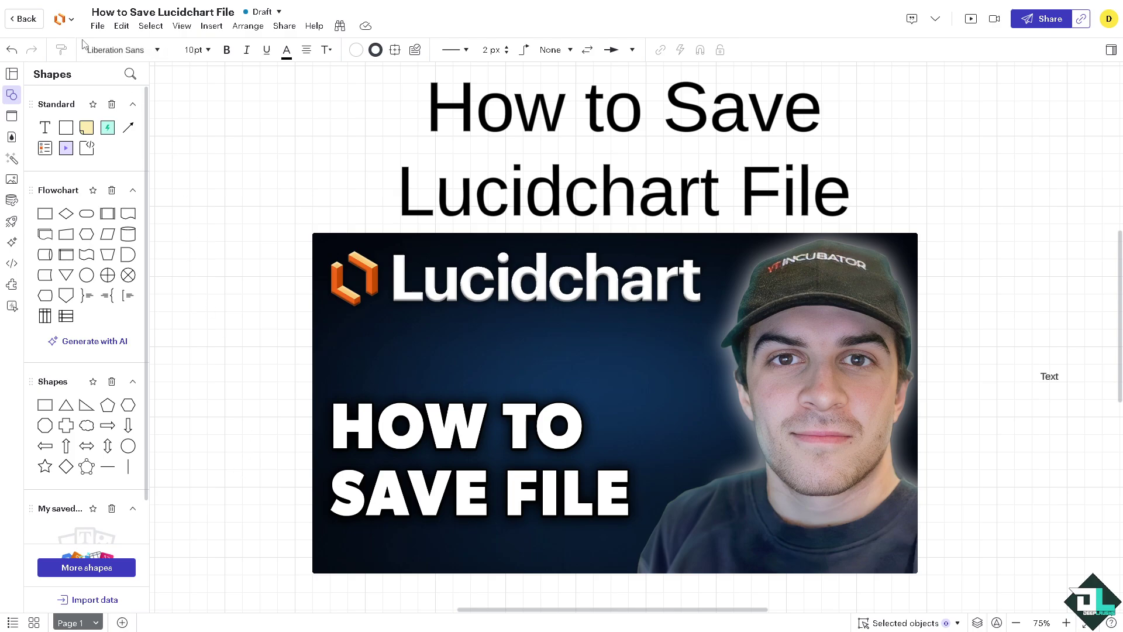
left_click(97, 27)
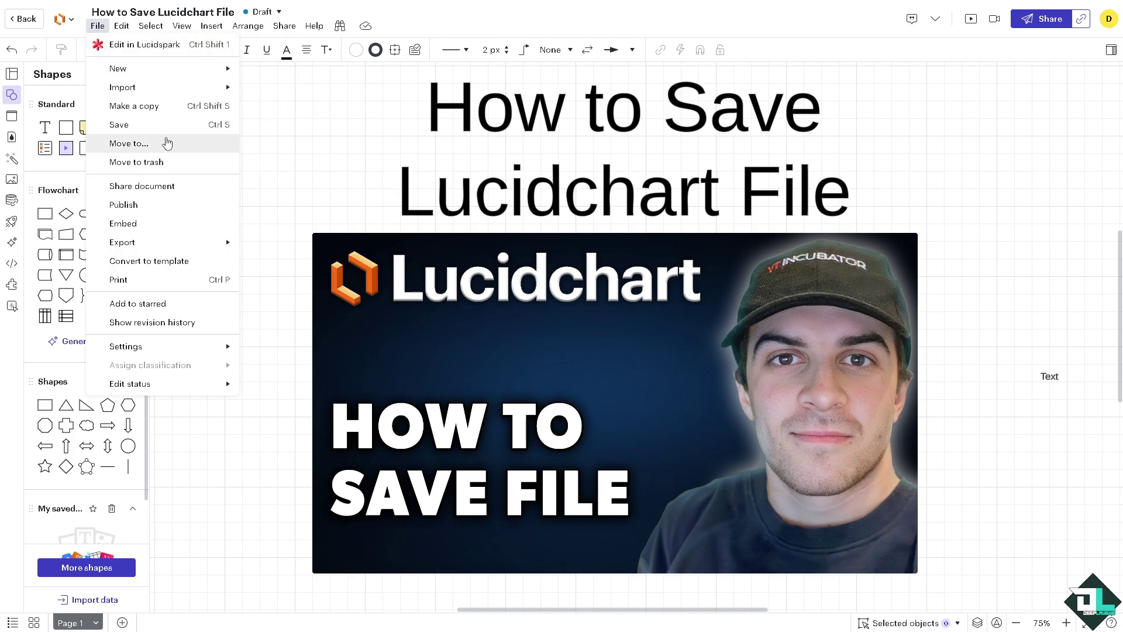
left_click(194, 134)
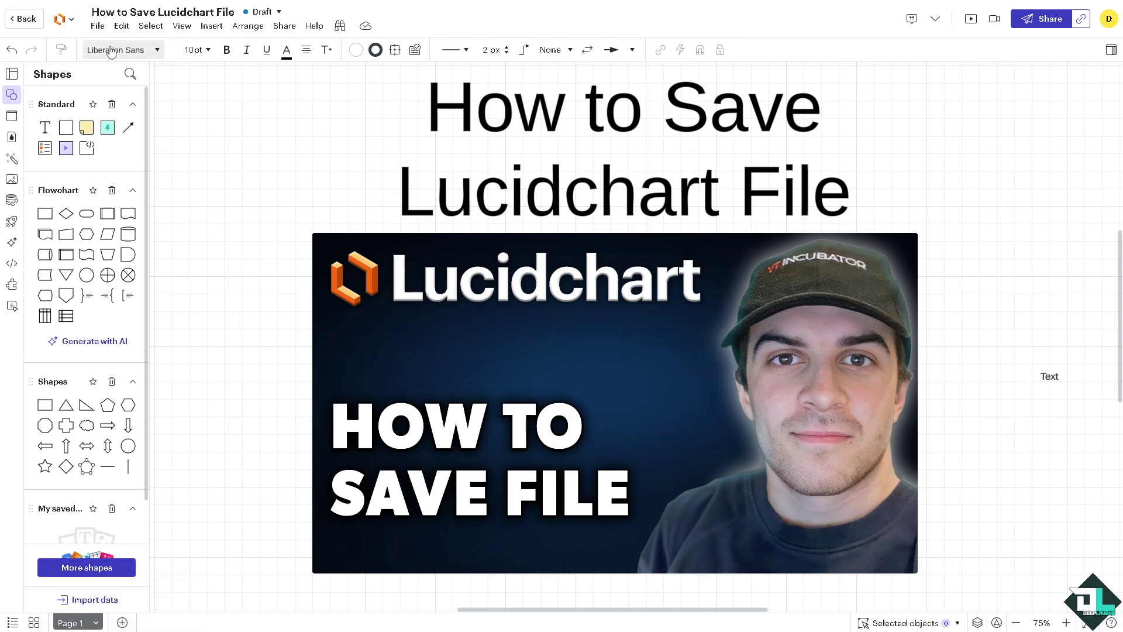
left_click(98, 27)
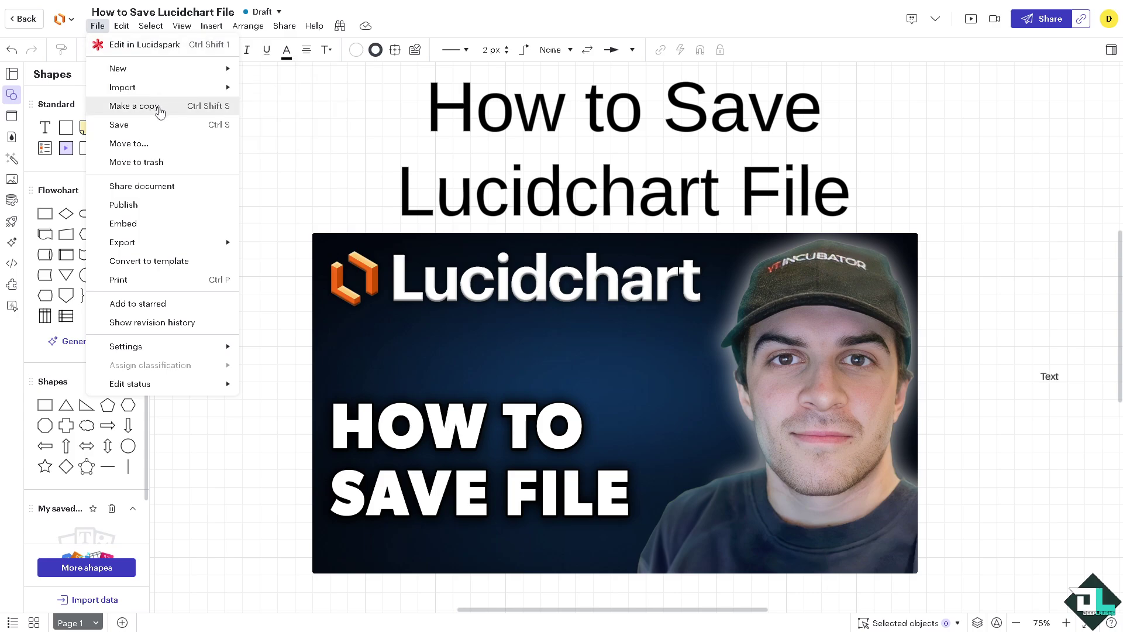
- Make a copy of the document, keeping the suggested name 'Copy of How to Save Lucidchart File'
left_click(159, 111)
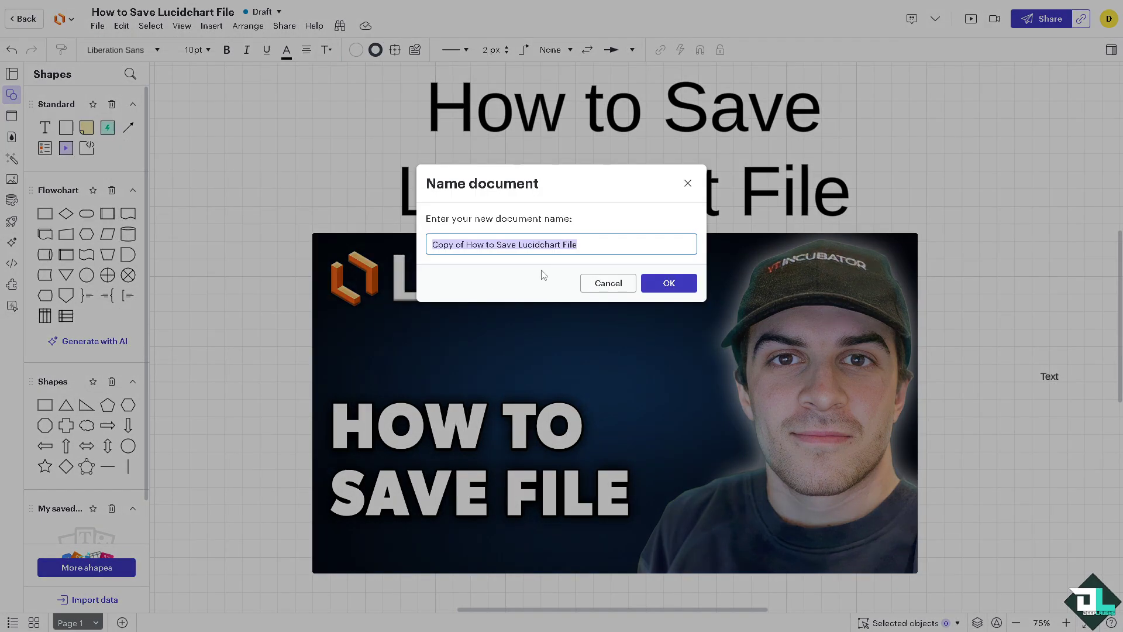
left_click(614, 245)
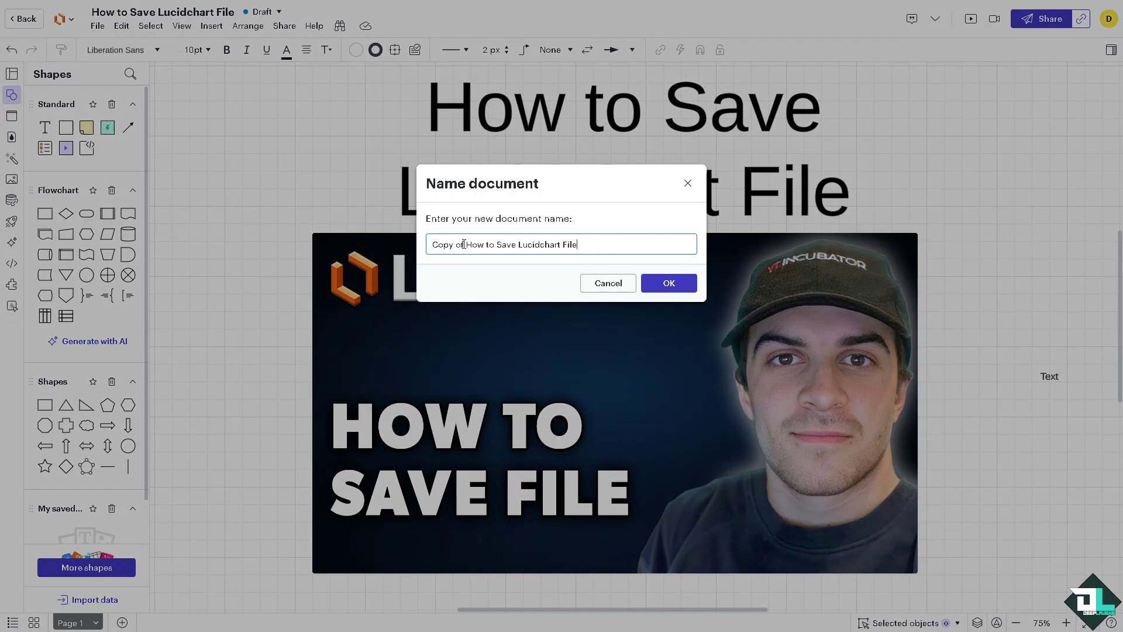
left_click(664, 284)
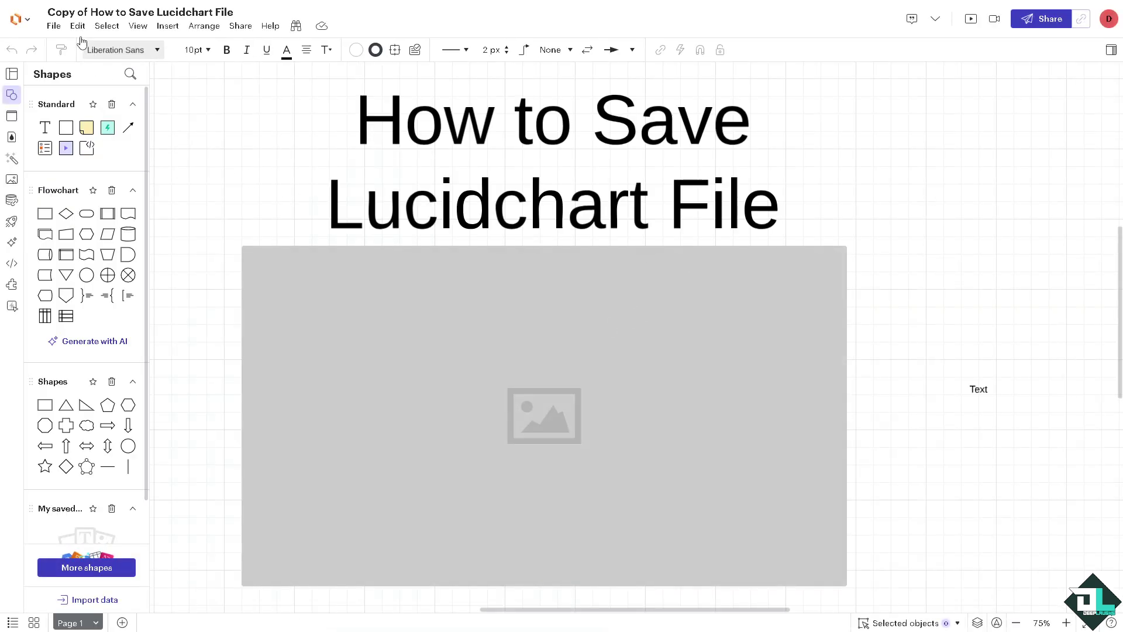
- Export the copied document as PDF through File > Export
left_click(53, 26)
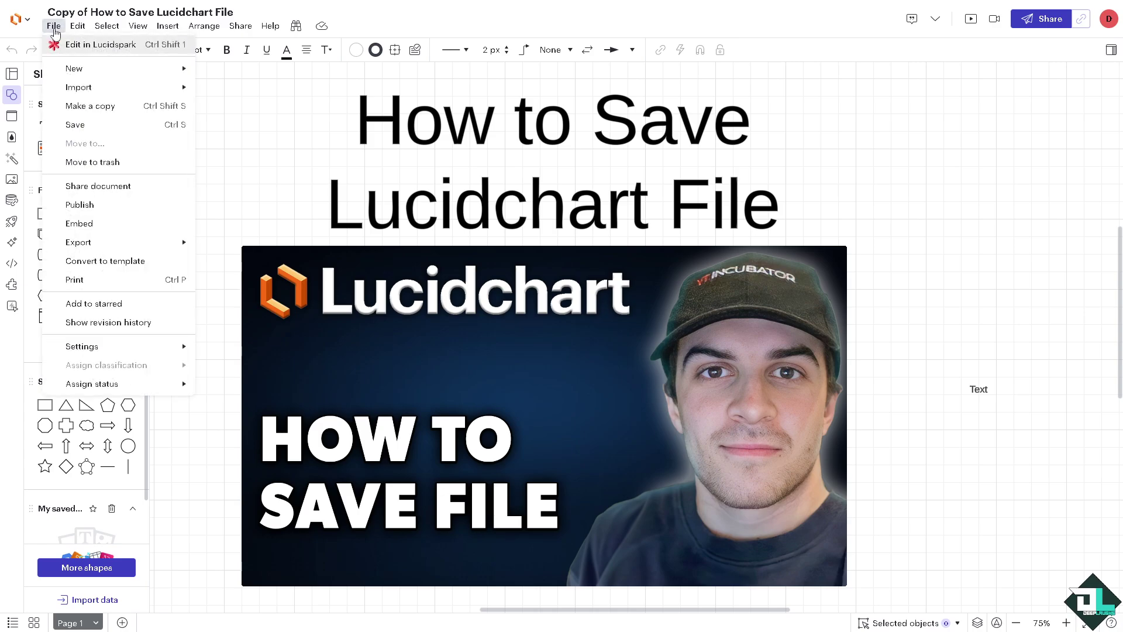
mouse_move(107, 79)
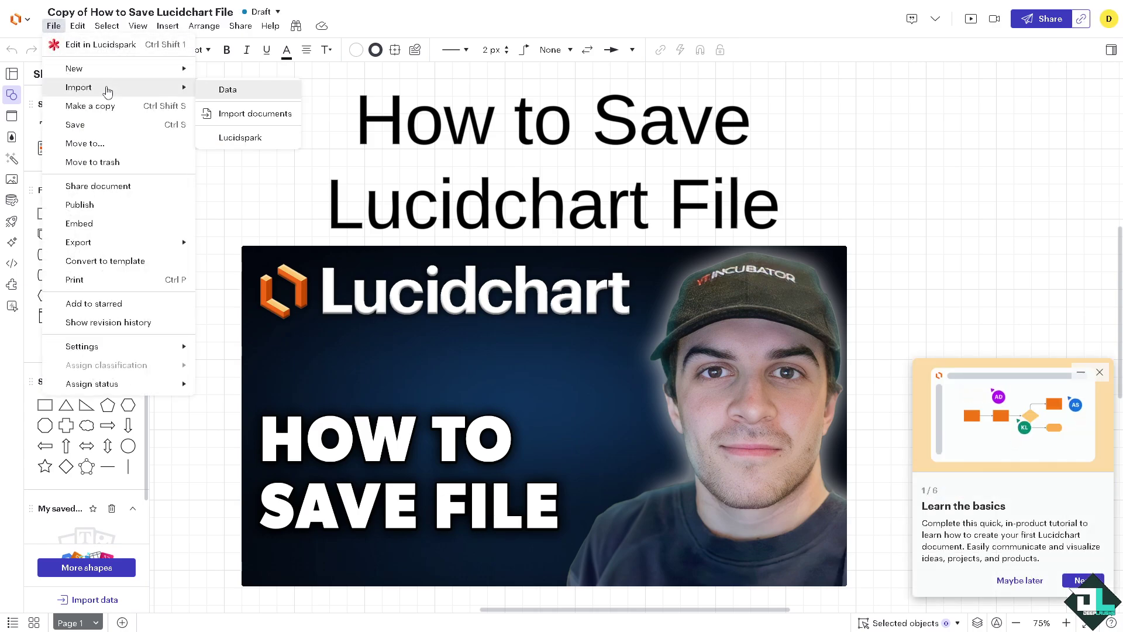
mouse_move(176, 245)
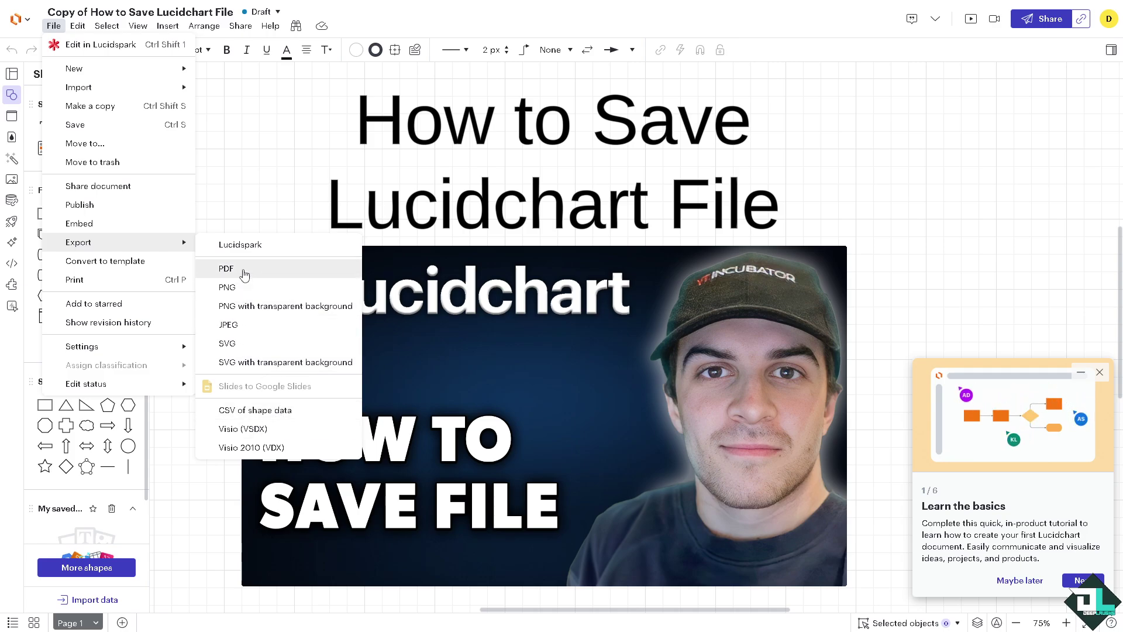
left_click(245, 275)
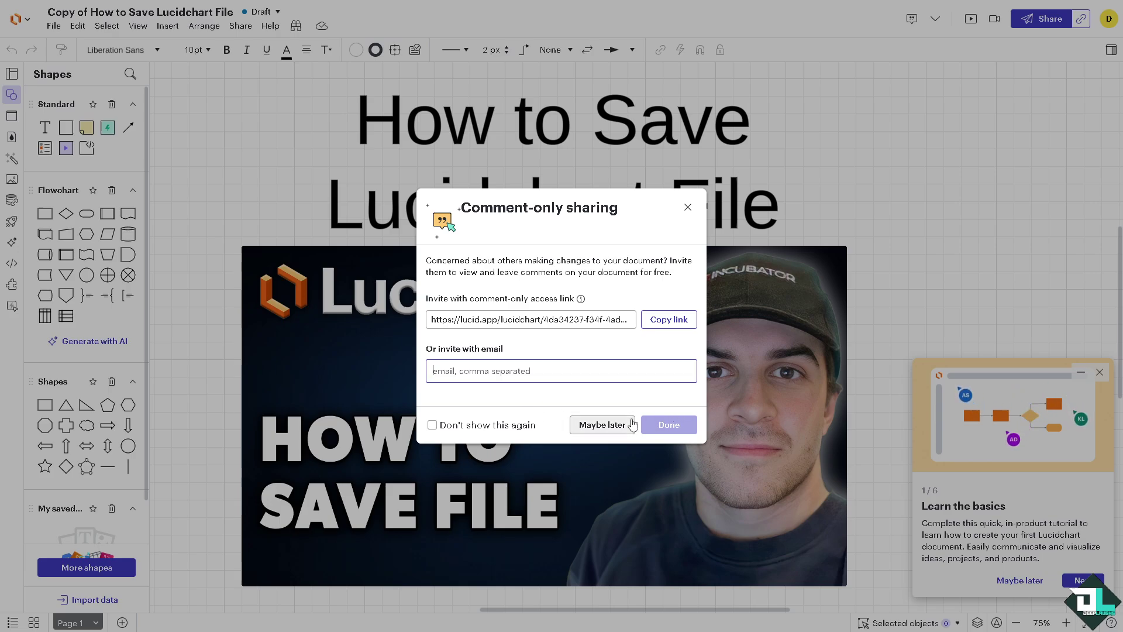
- Skip the sharing prompt with Maybe later and list the export file formats on the Download page
left_click(597, 423)
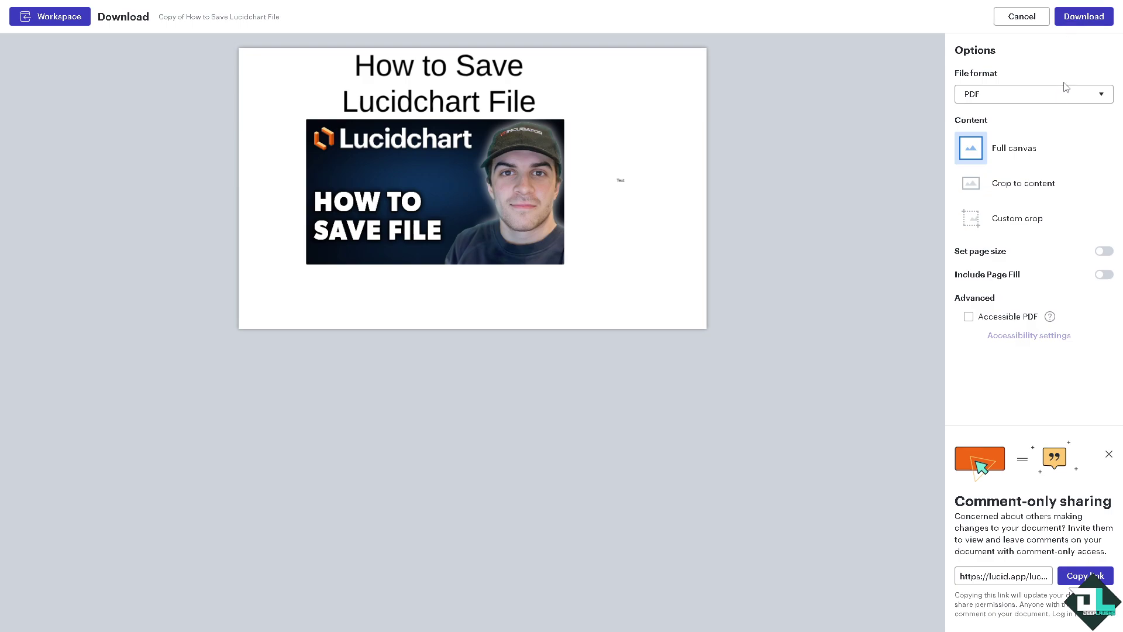
left_click(1080, 99)
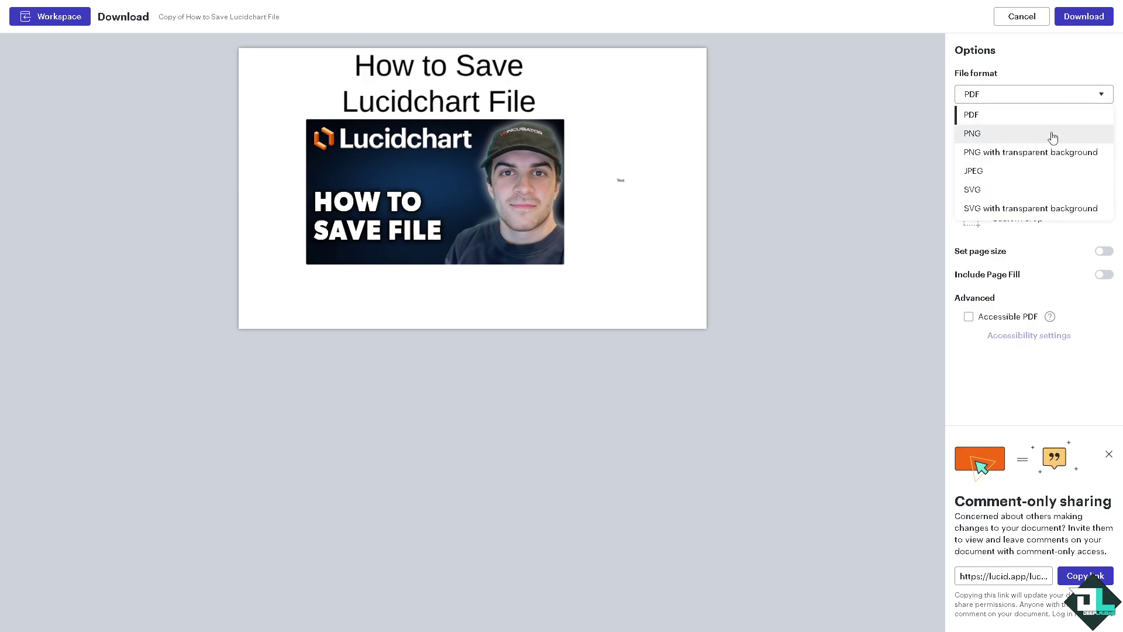